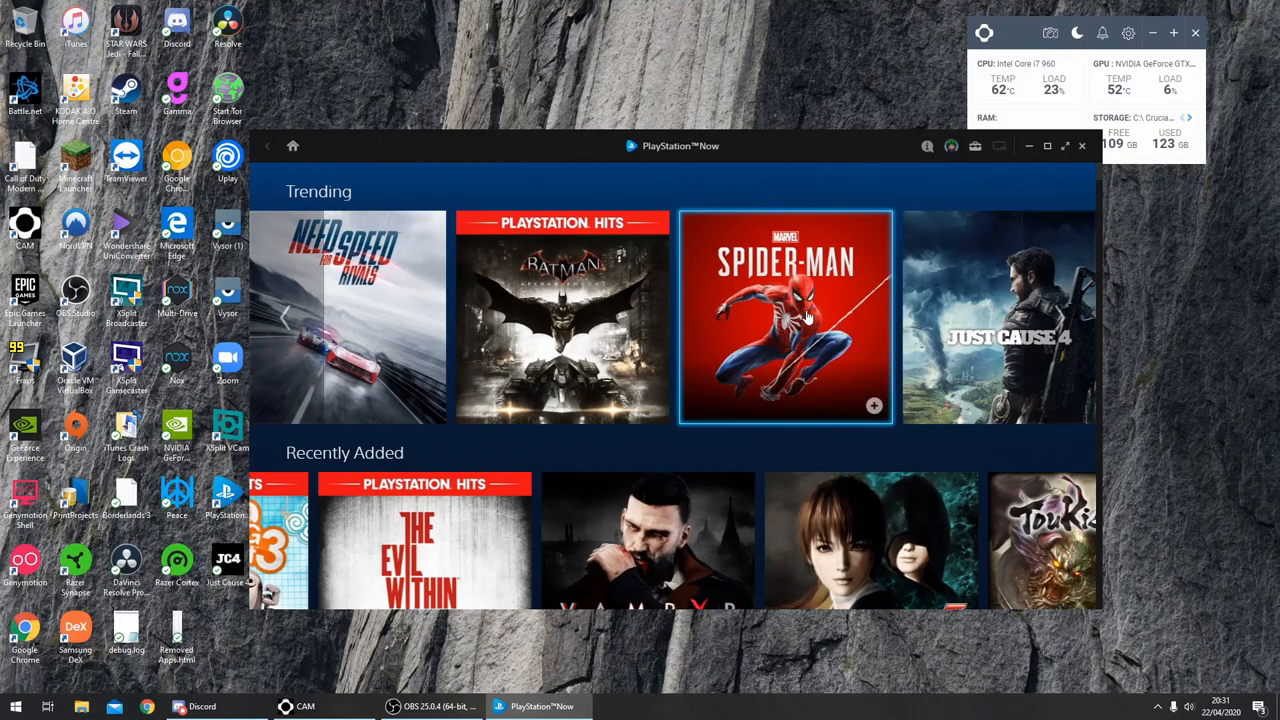
- View the Spider-Man game page and its full description, then return to the library home
click(805, 318)
click(530, 456)
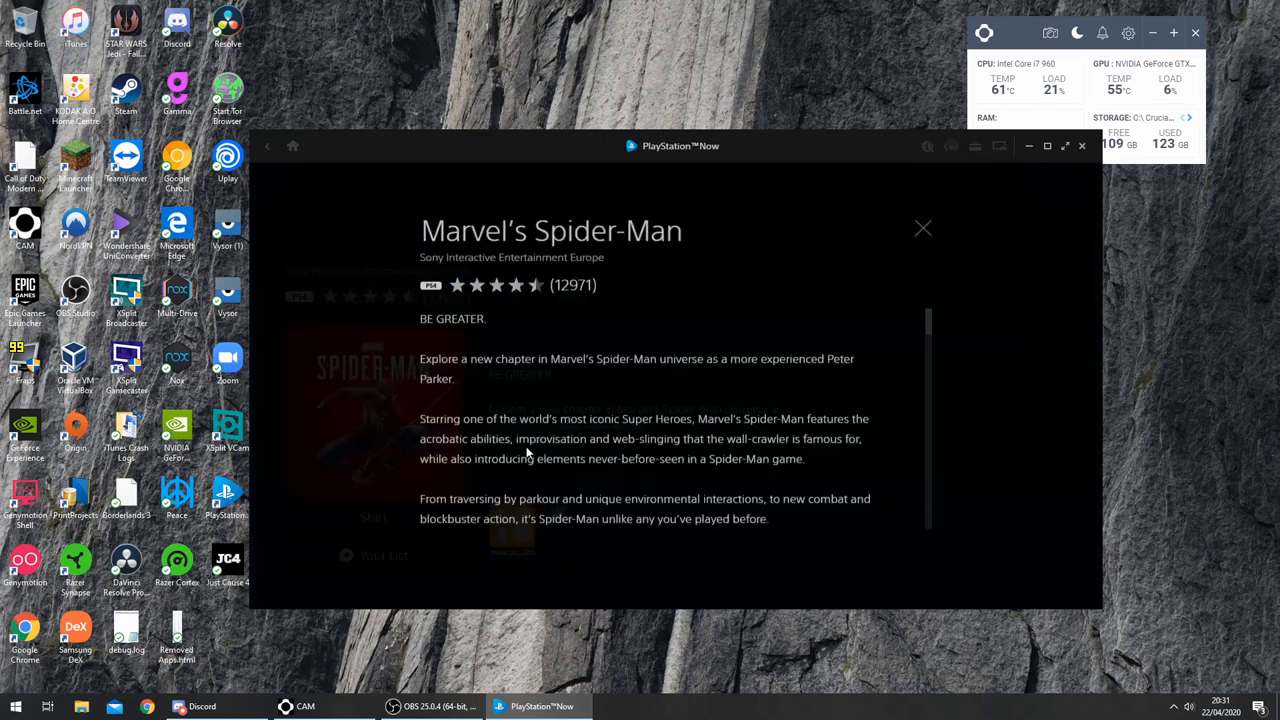
scroll(509, 332, down, 5)
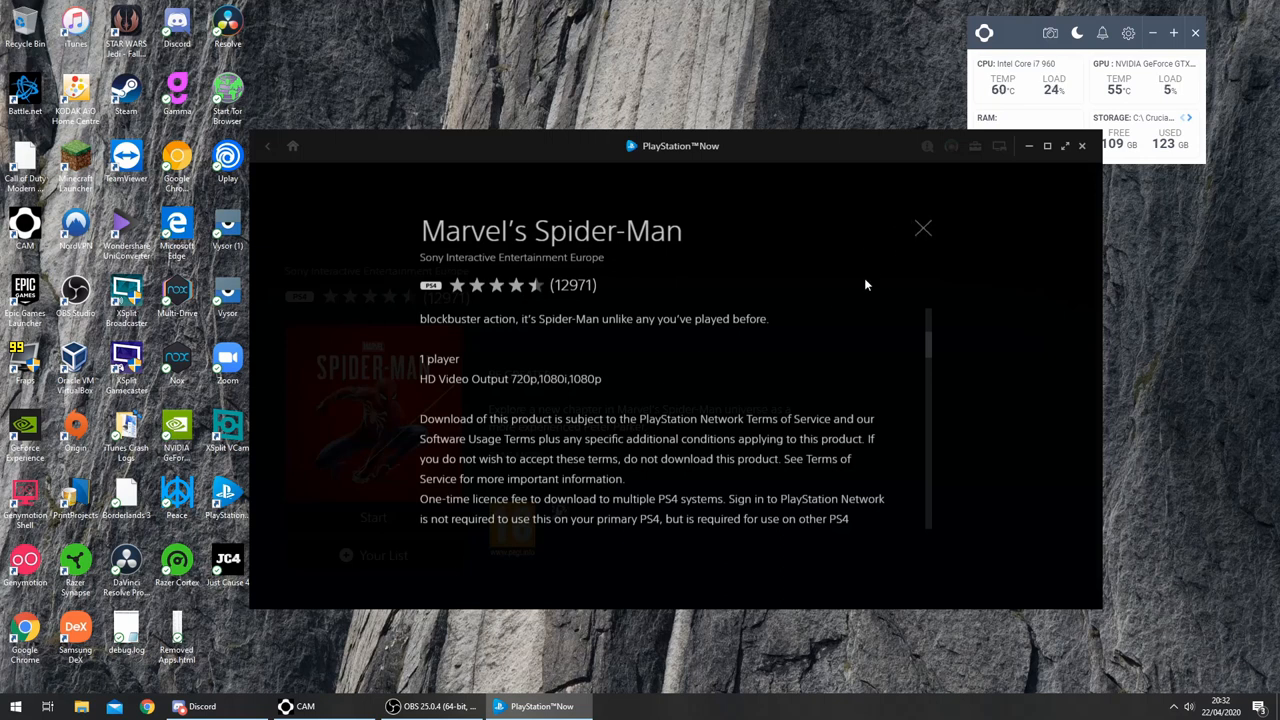
scroll(758, 343, down, 5)
click(922, 230)
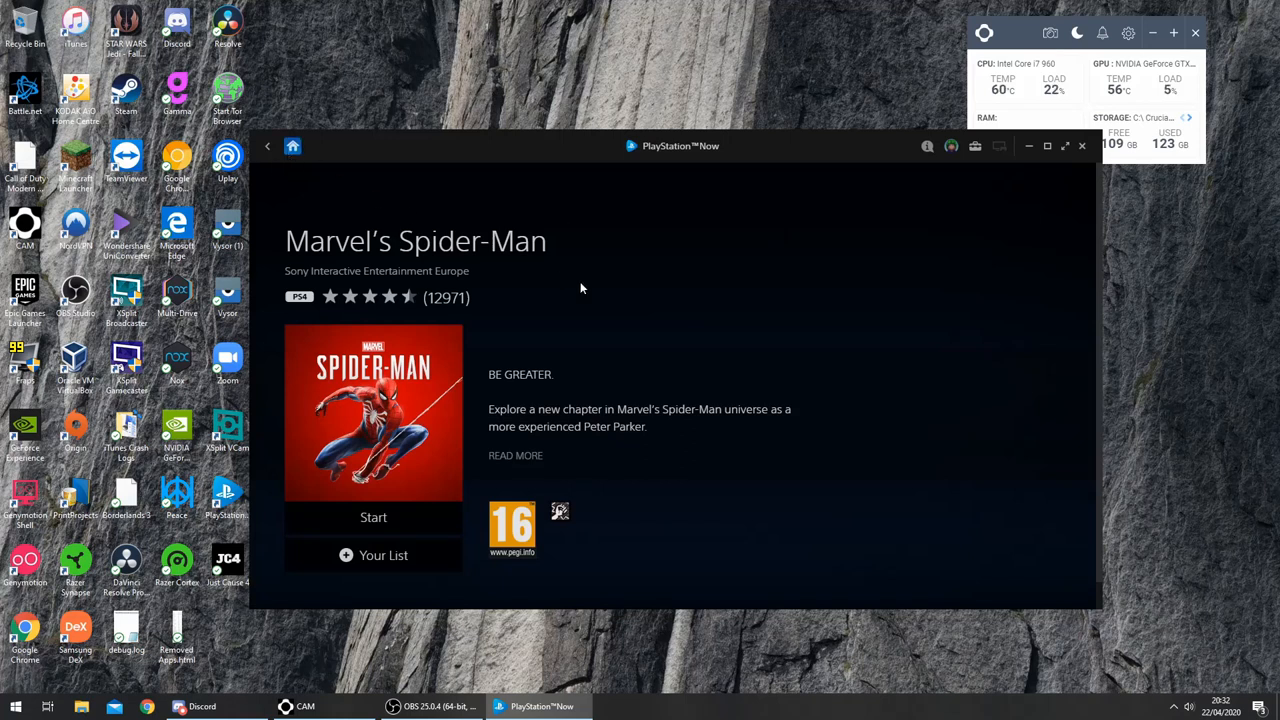
click(267, 146)
- Page through the Trending row and back to the start of the Recently Added row
click(1060, 320)
click(1060, 320)
scroll(652, 391, down, 3)
scroll(652, 391, down, 3)
scroll(652, 391, down, 3)
scroll(652, 391, down, 3)
scroll(652, 391, up, 3)
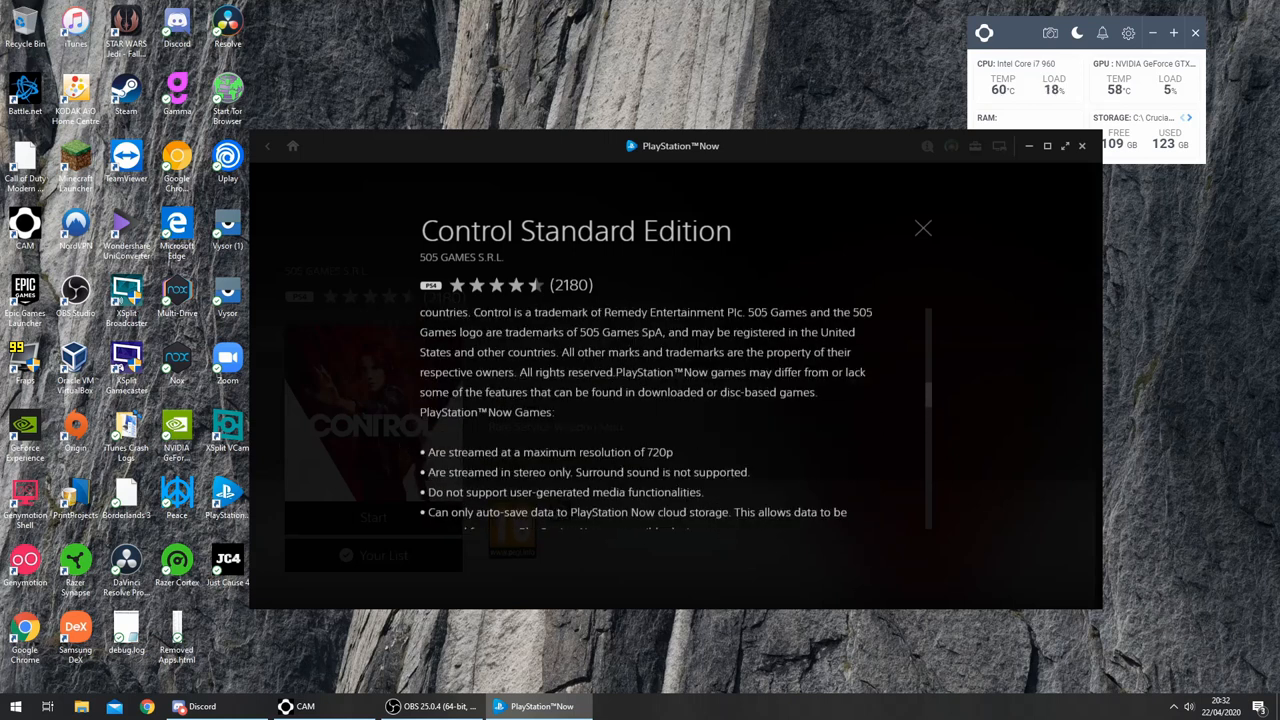
scroll(433, 358, down, 3)
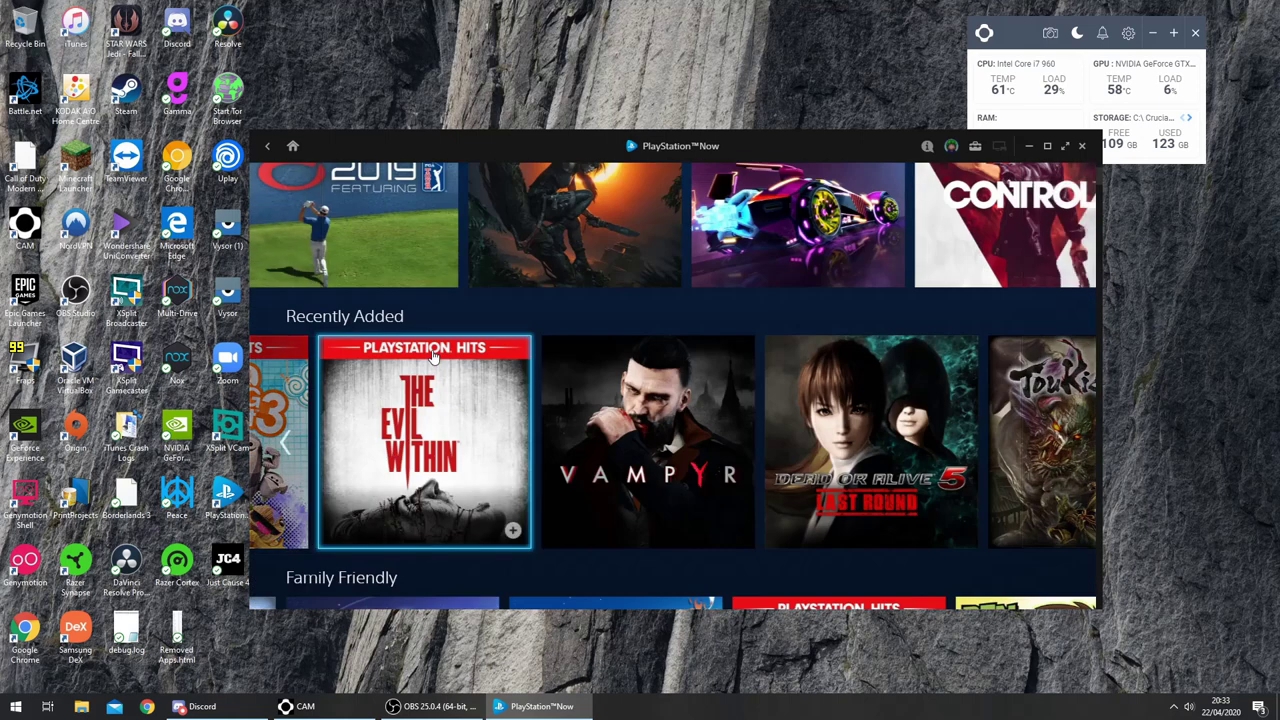
scroll(431, 349, down, 3)
scroll(431, 349, down, 3)
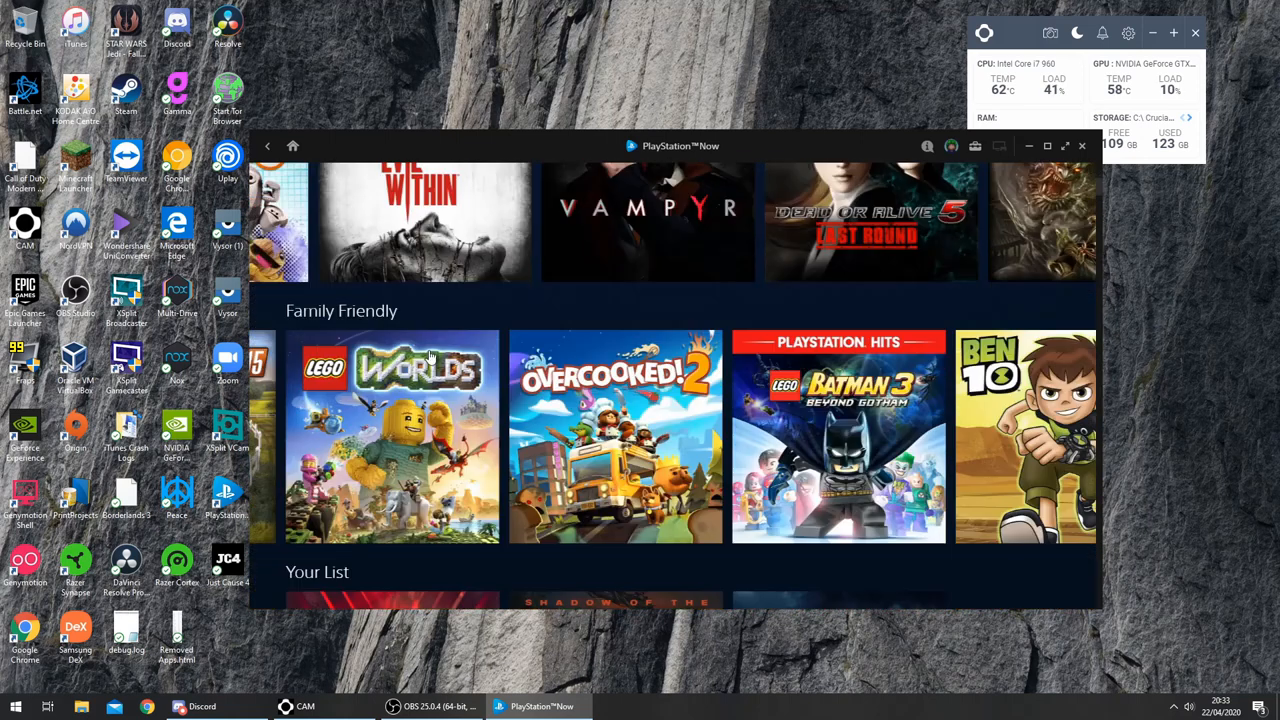
scroll(350, 340, left, 8)
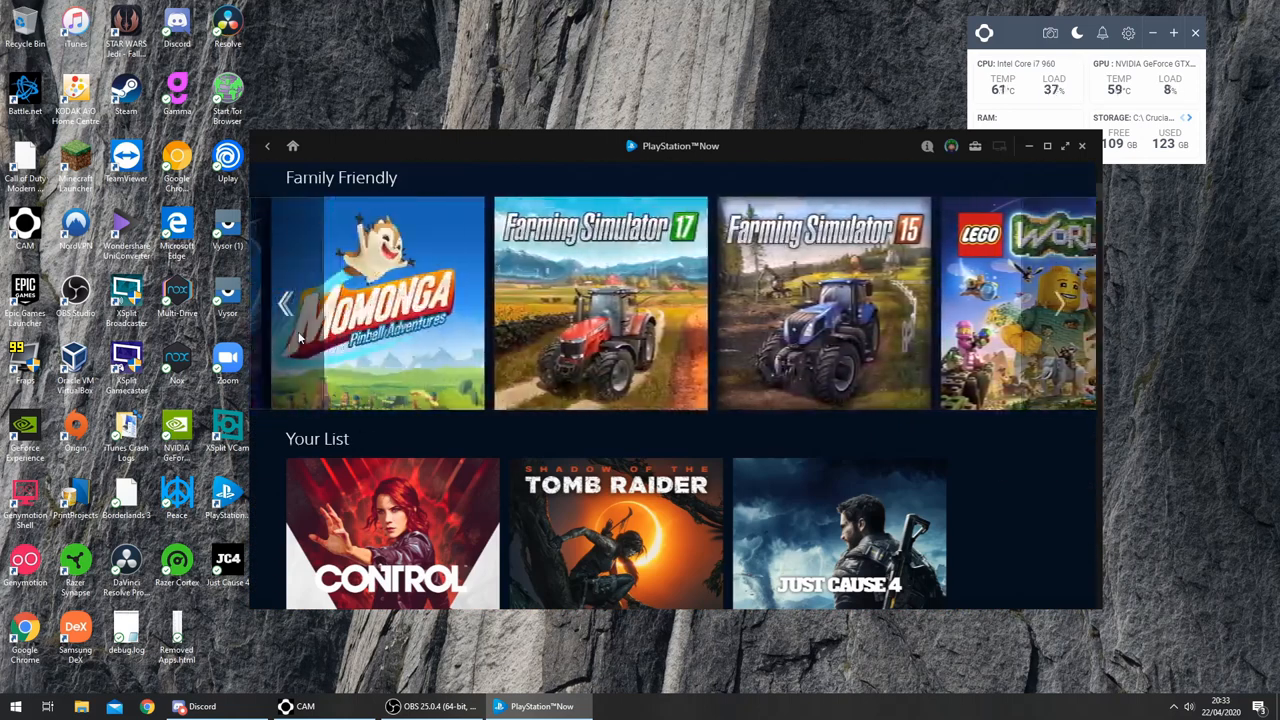
scroll(298, 338, left, 4)
scroll(296, 332, left, 4)
scroll(290, 325, left, 3)
scroll(320, 330, left, 3)
scroll(360, 340, left, 3)
scroll(405, 350, left, 3)
scroll(405, 350, up, 3)
click(283, 308)
click(283, 308)
click(283, 308)
click(283, 308)
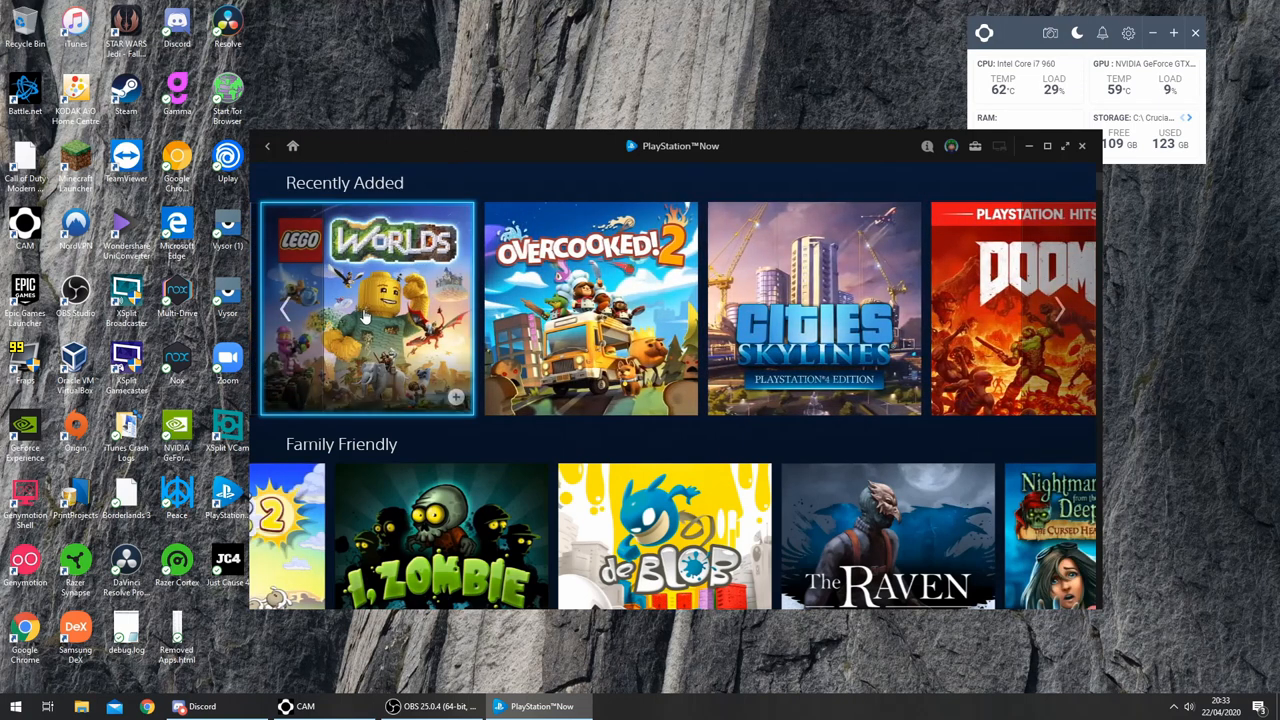
- View the Cities: Skylines game page and return to the library home
click(832, 345)
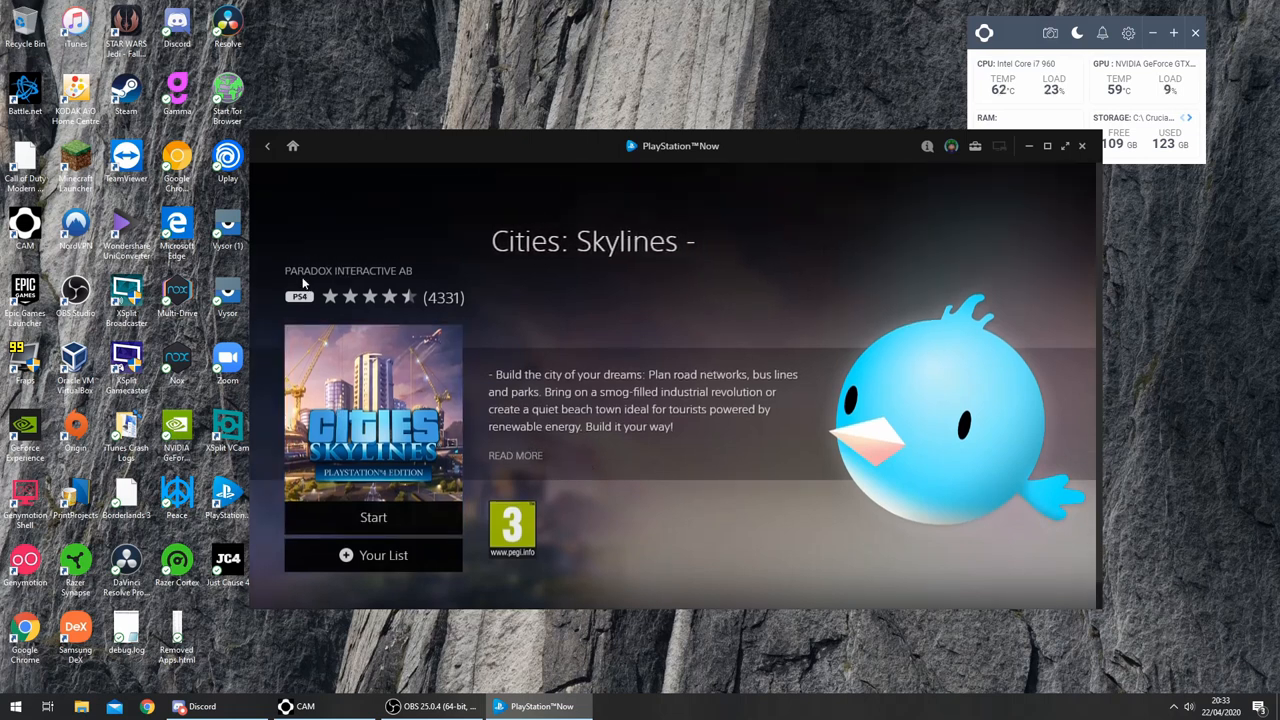
click(292, 146)
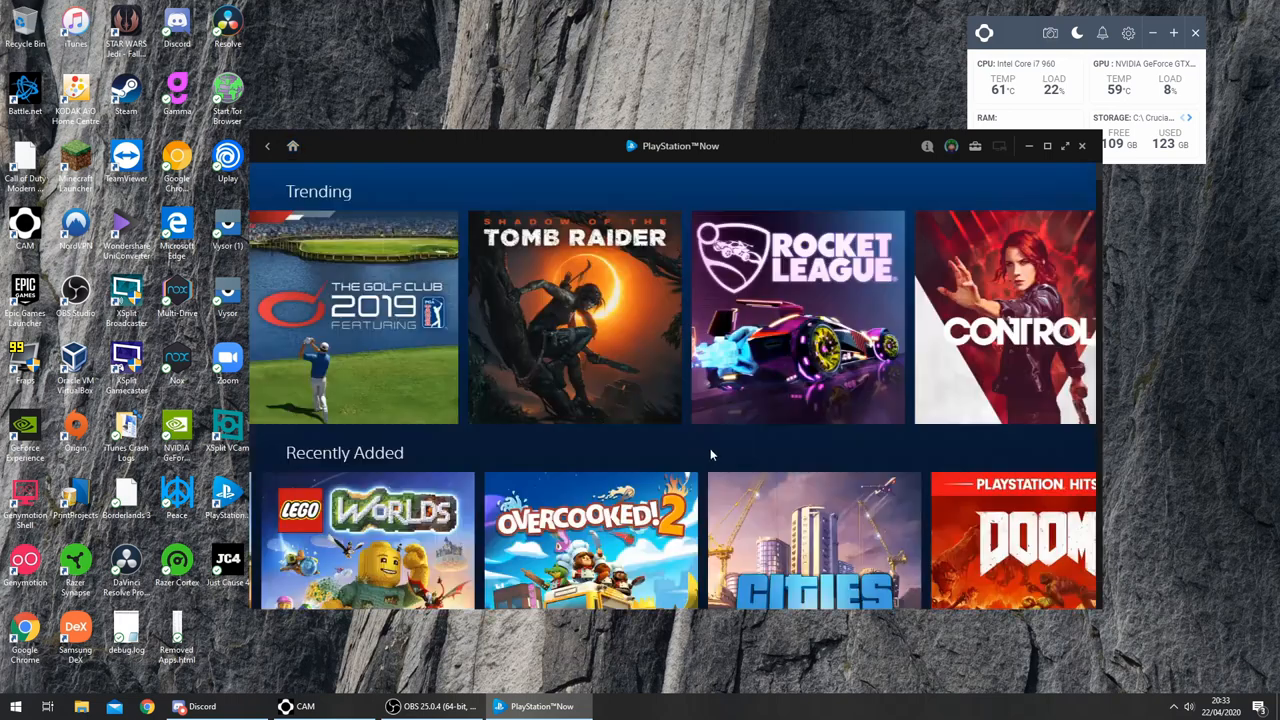
scroll(712, 456, down, 2)
scroll(712, 456, down, 2)
scroll(712, 460, down, 2)
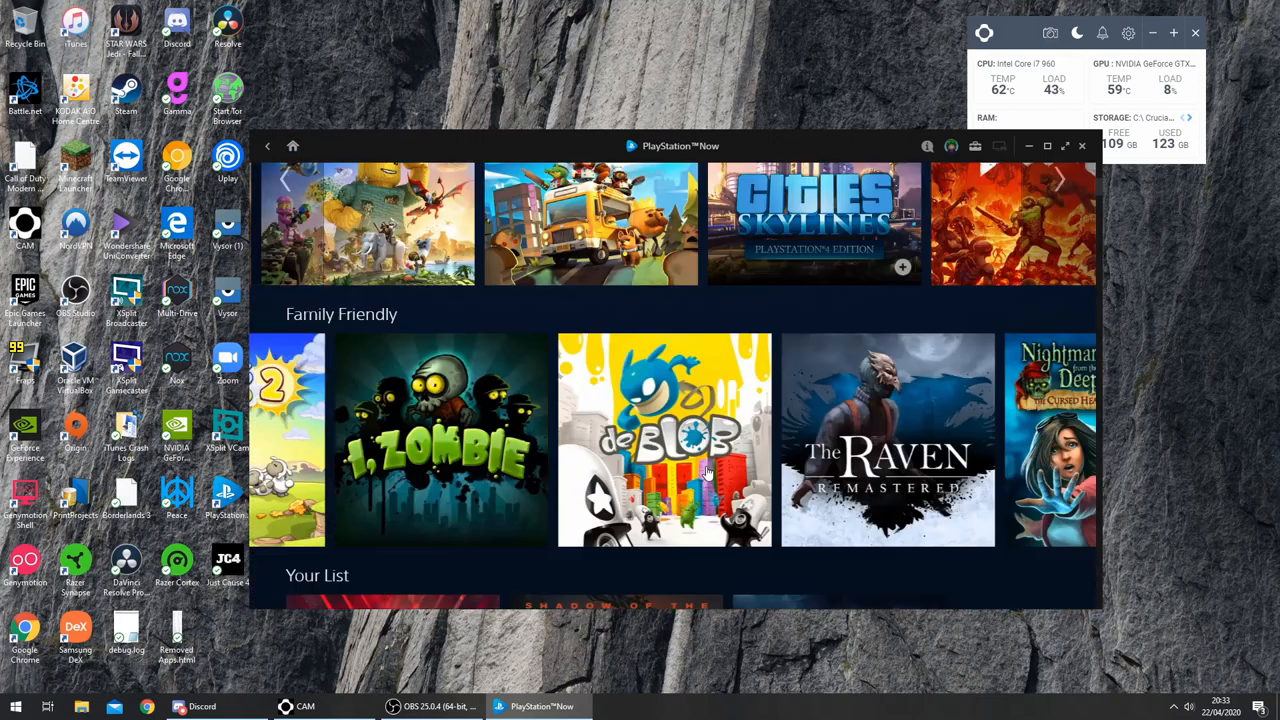
- Page through the Family Friendly and Action & Adventure rows, then jump to the X–Z end of the library
click(286, 440)
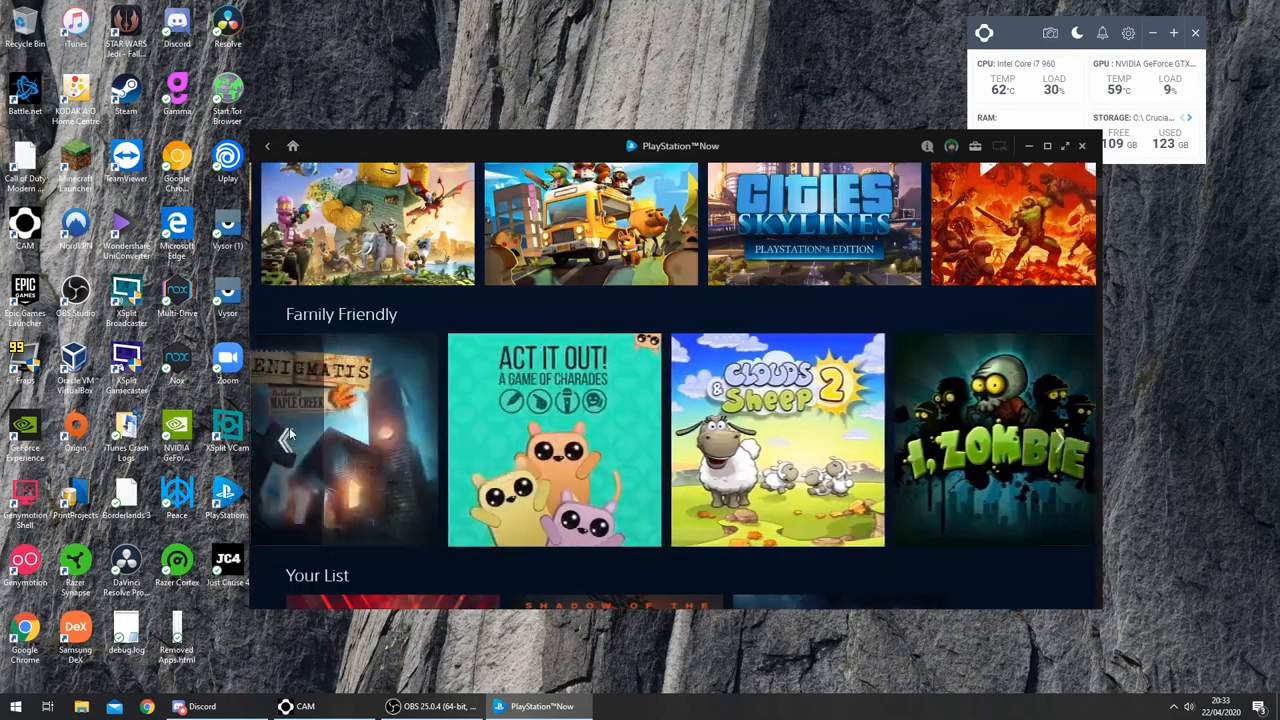
click(288, 438)
click(288, 438)
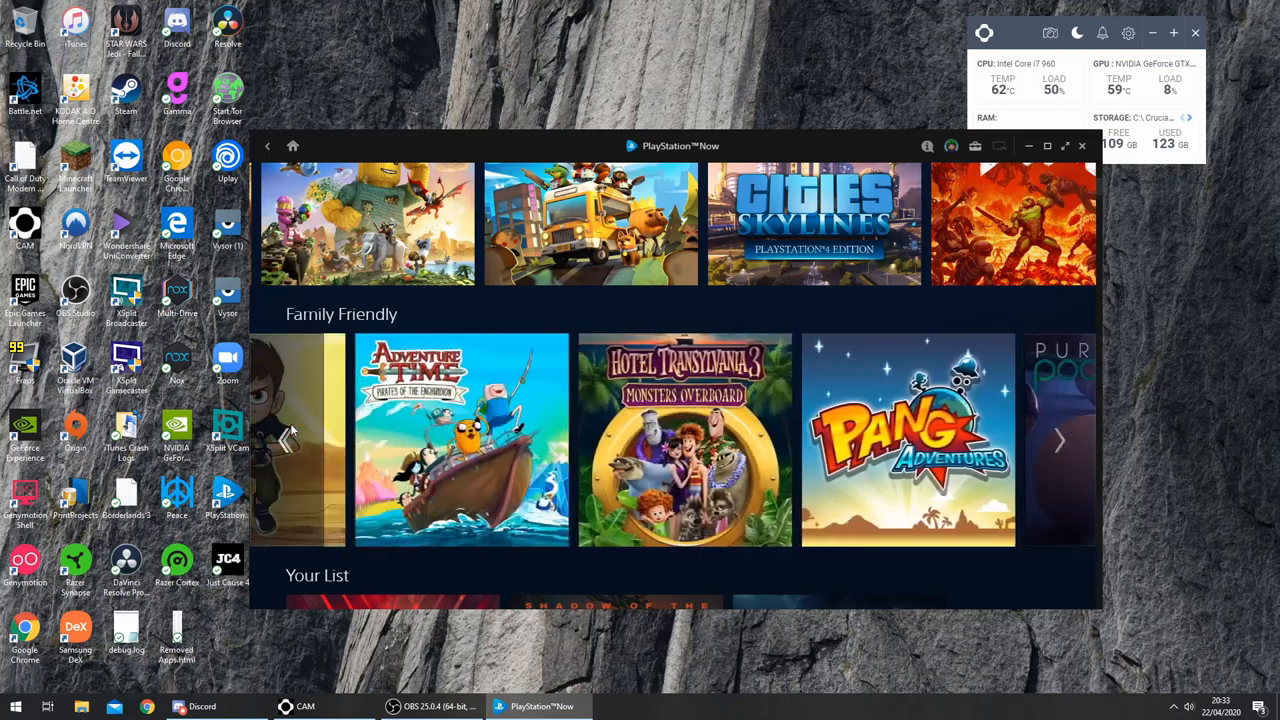
click(288, 438)
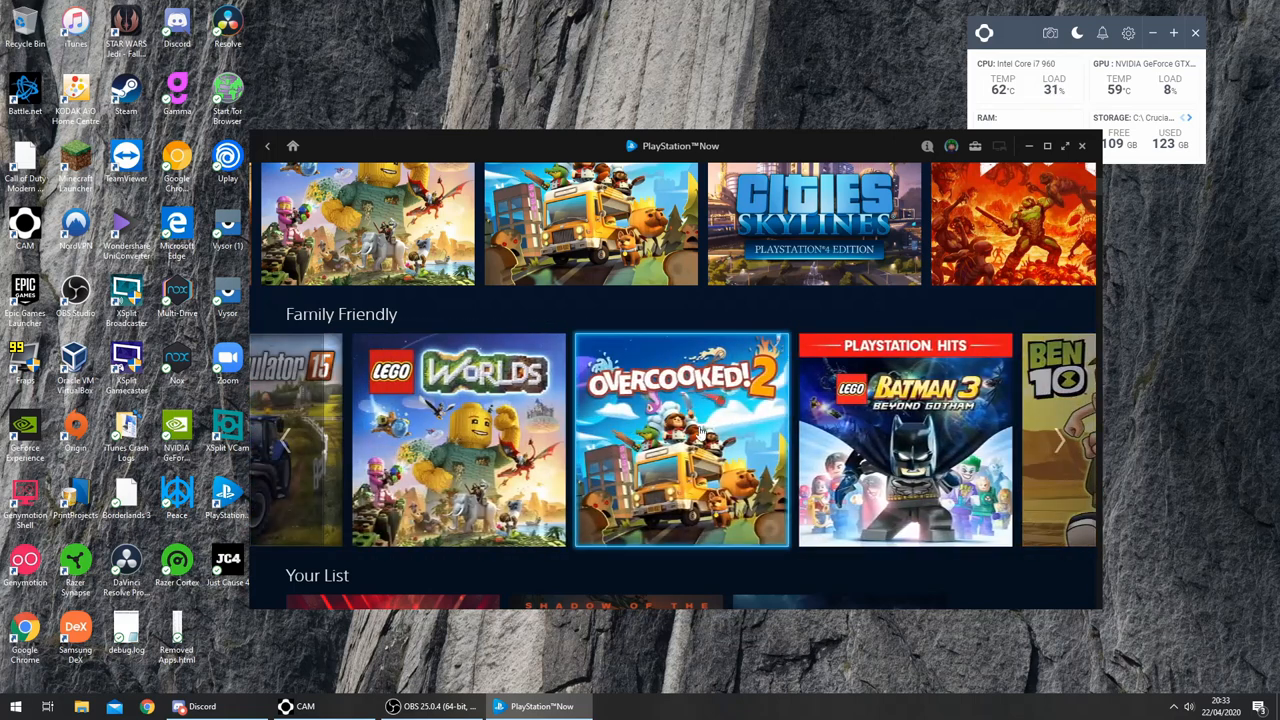
scroll(705, 432, down, 3)
scroll(705, 432, down, 3)
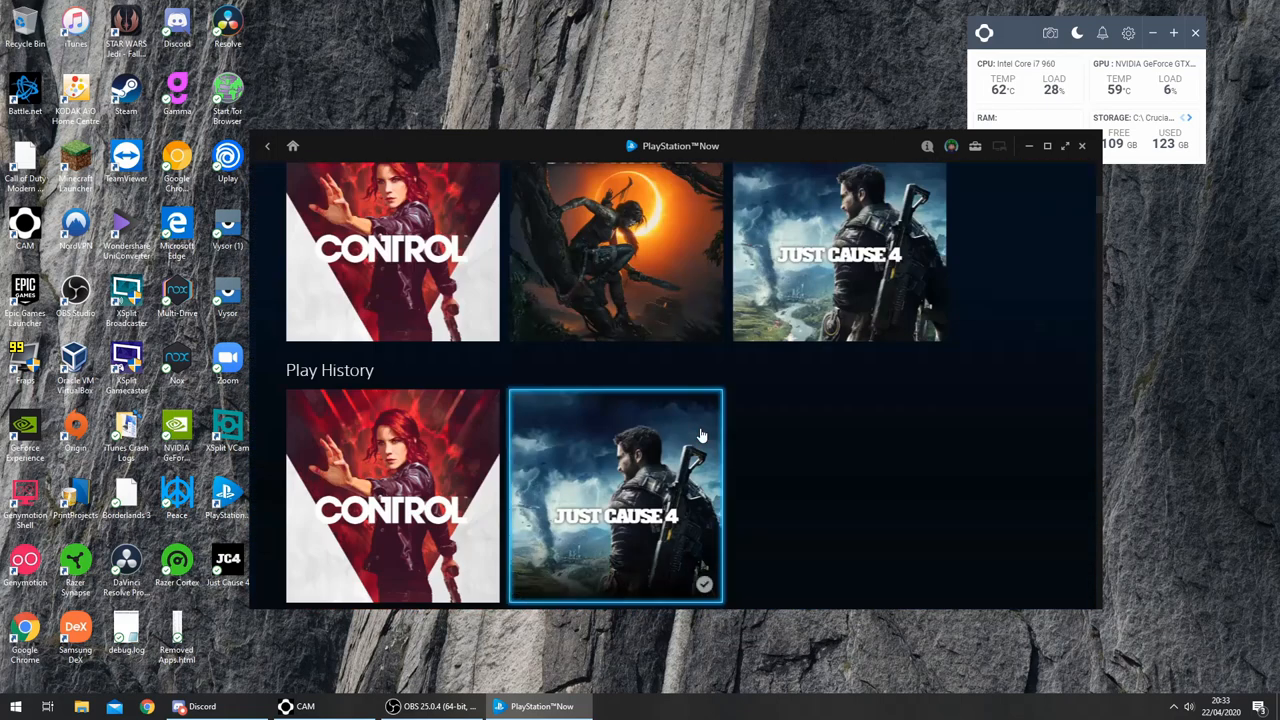
scroll(702, 434, down, 3)
scroll(698, 430, down, 3)
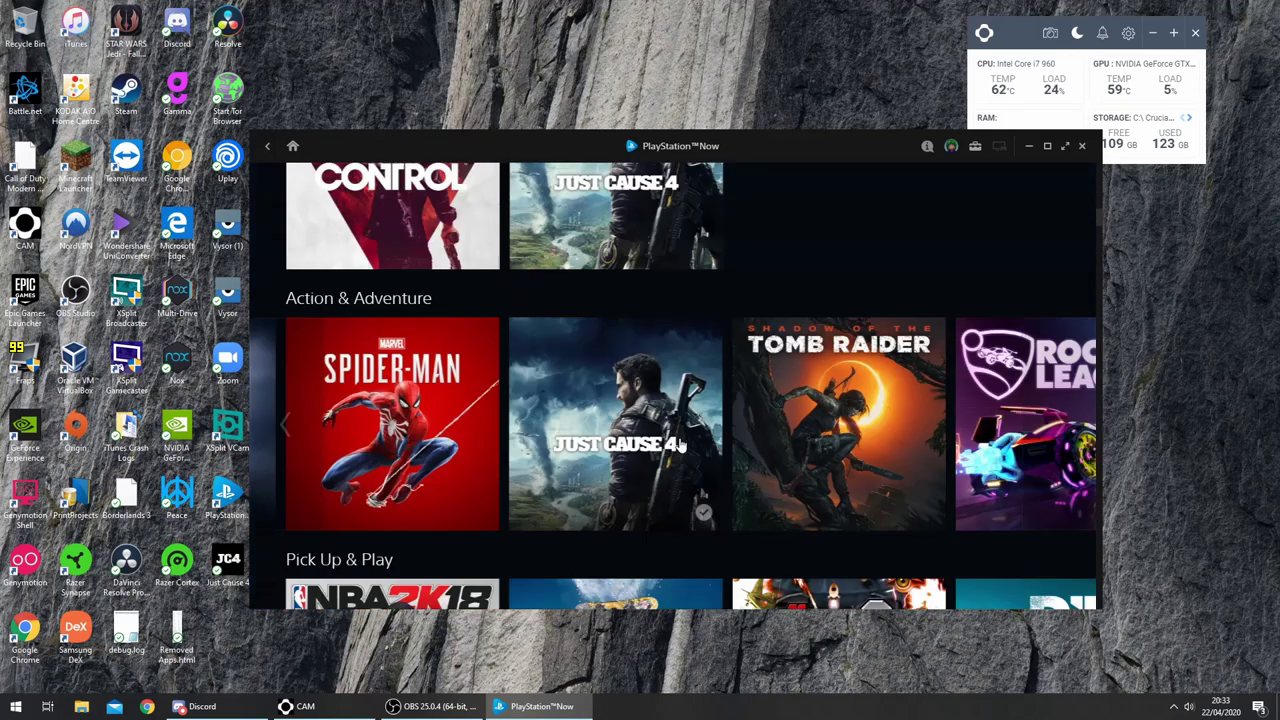
scroll(698, 430, down, 1)
click(1060, 357)
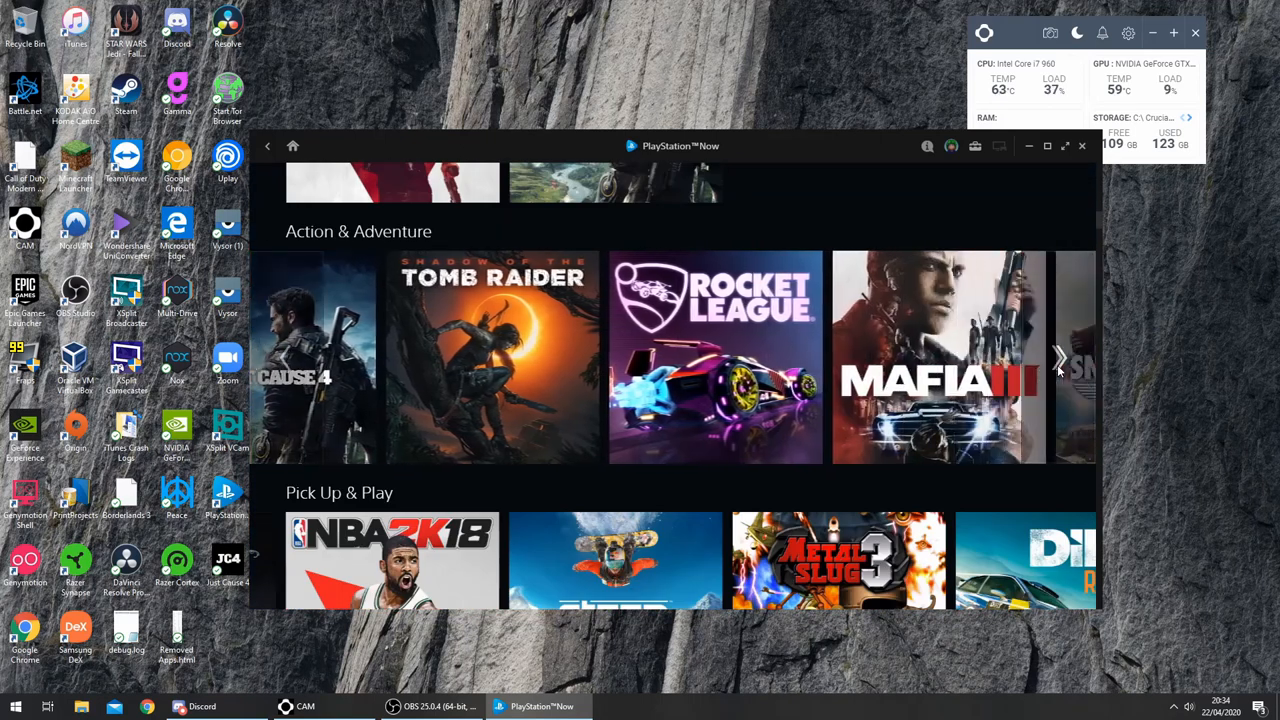
click(1058, 357)
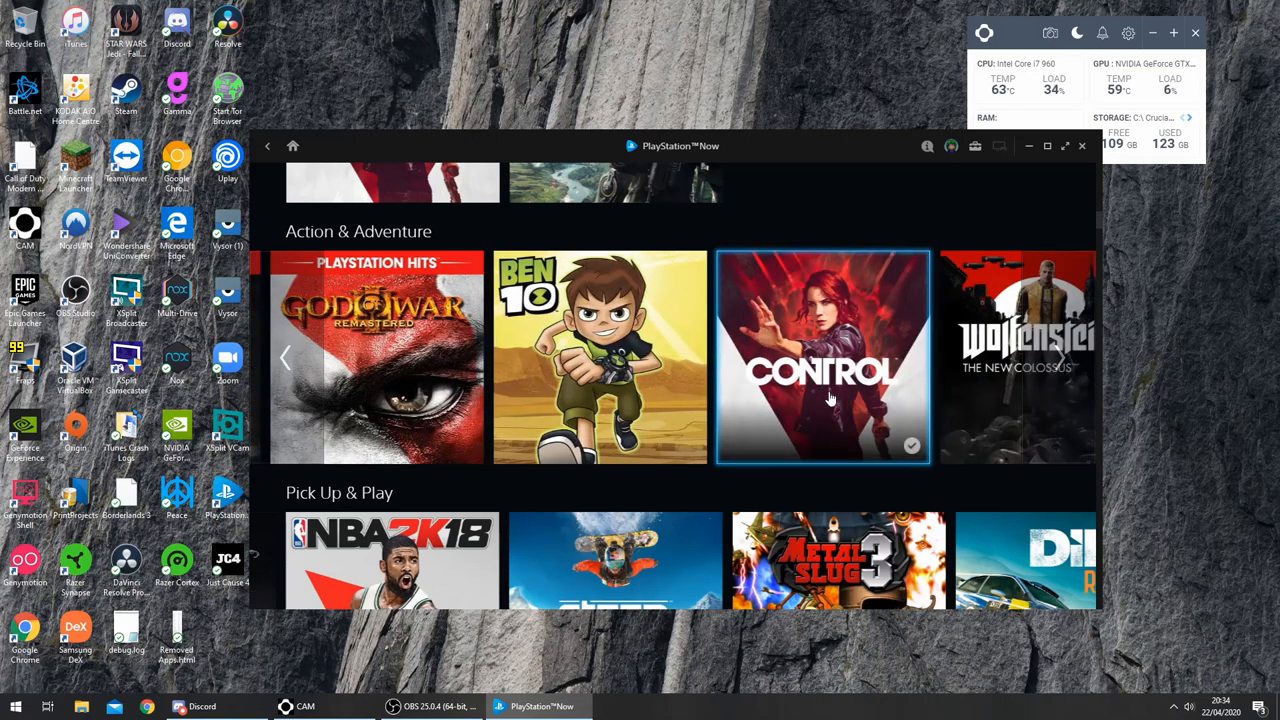
scroll(680, 395, down, 1)
scroll(652, 395, down, 1)
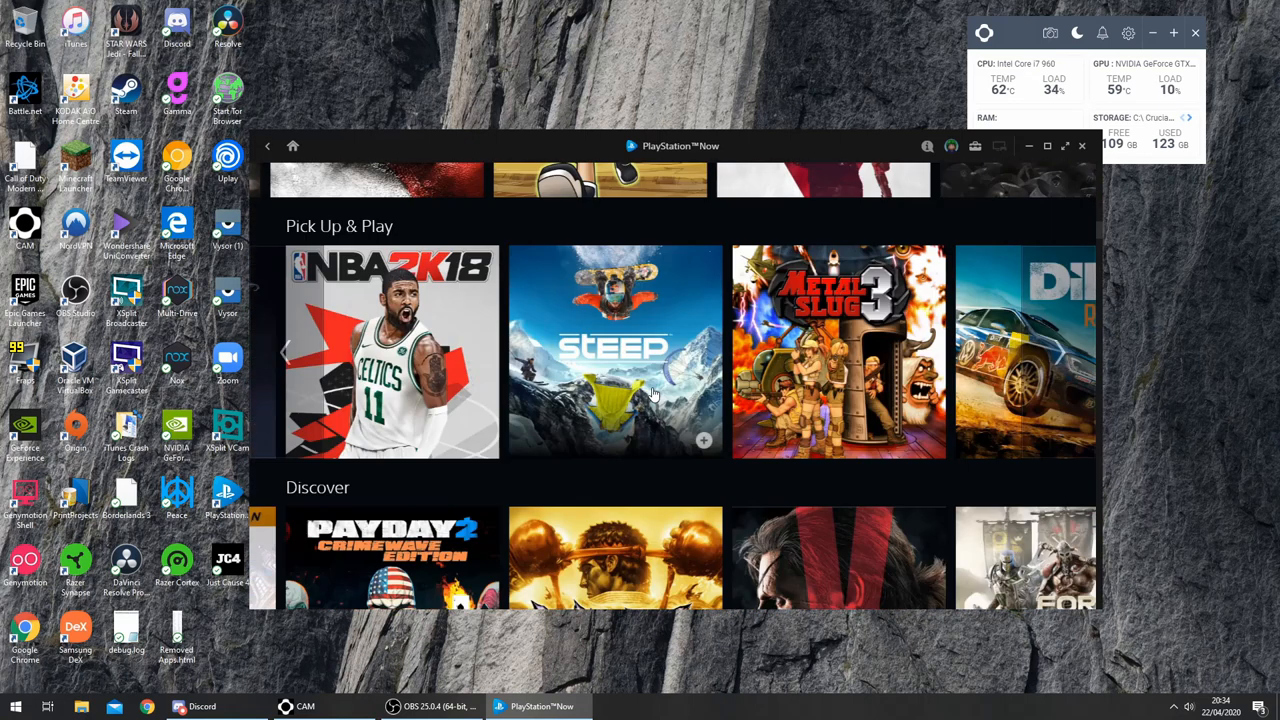
scroll(652, 395, up, 2)
key(End)
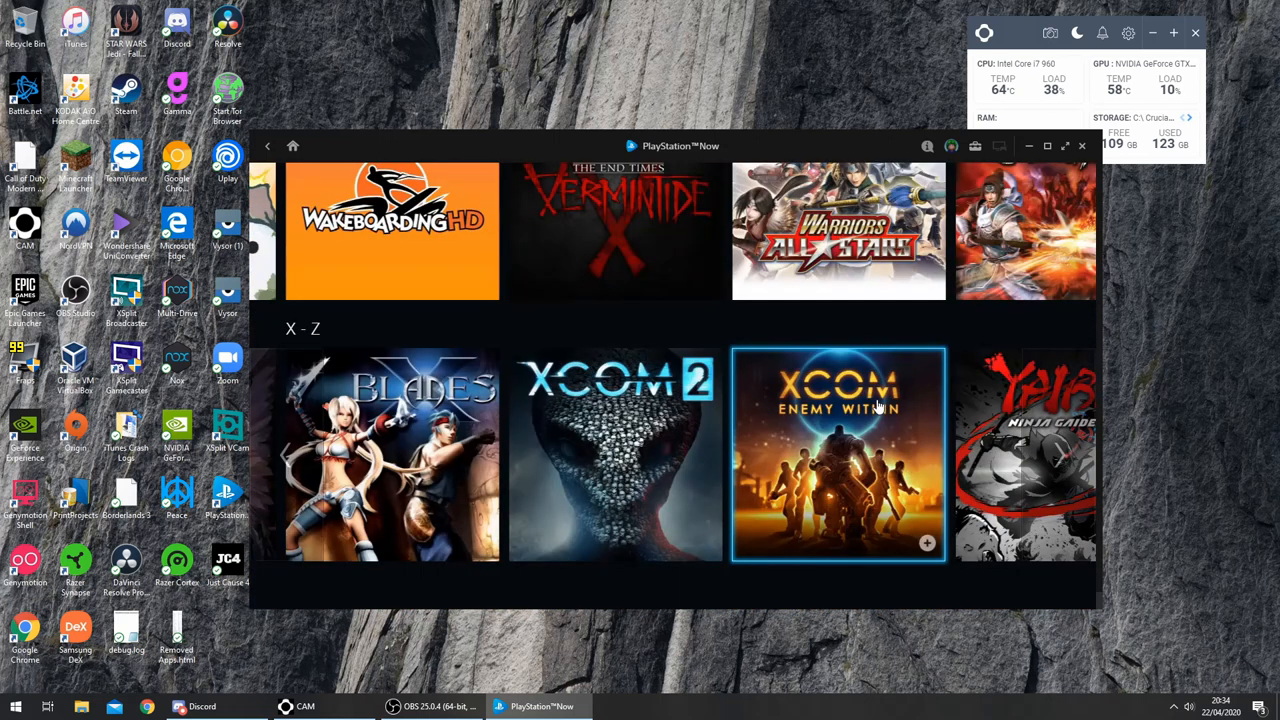
click(976, 147)
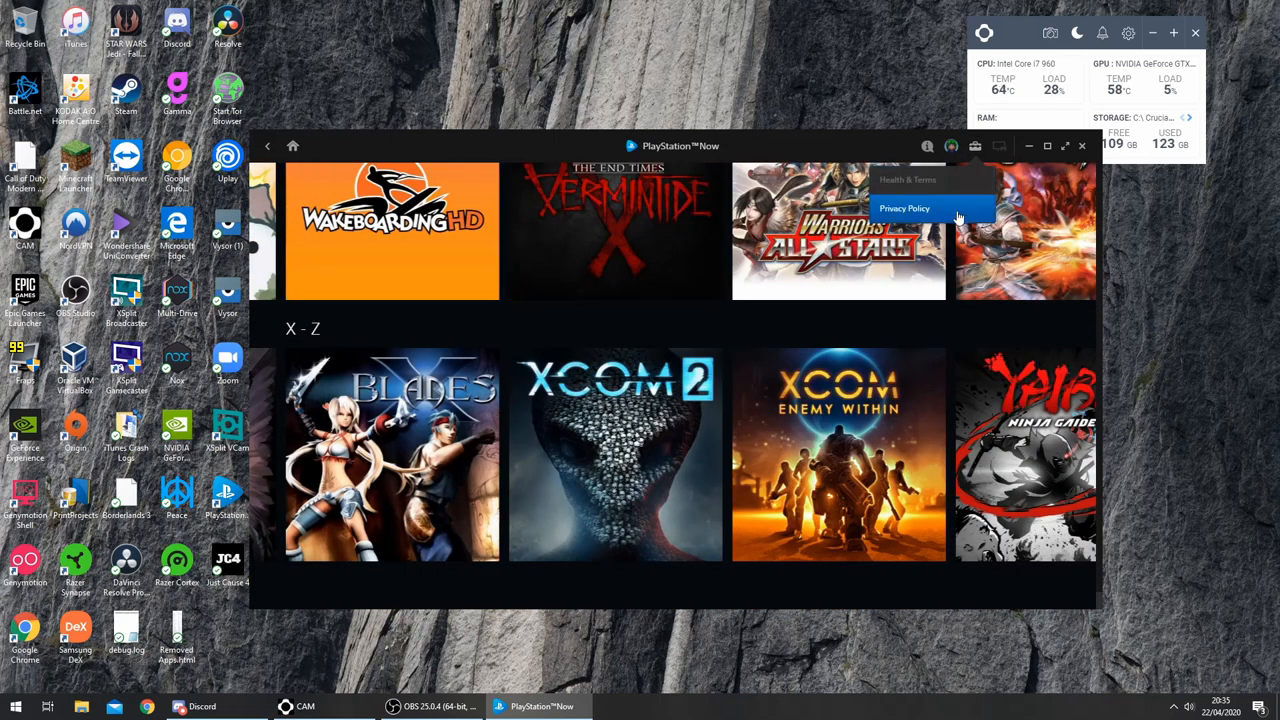
click(927, 147)
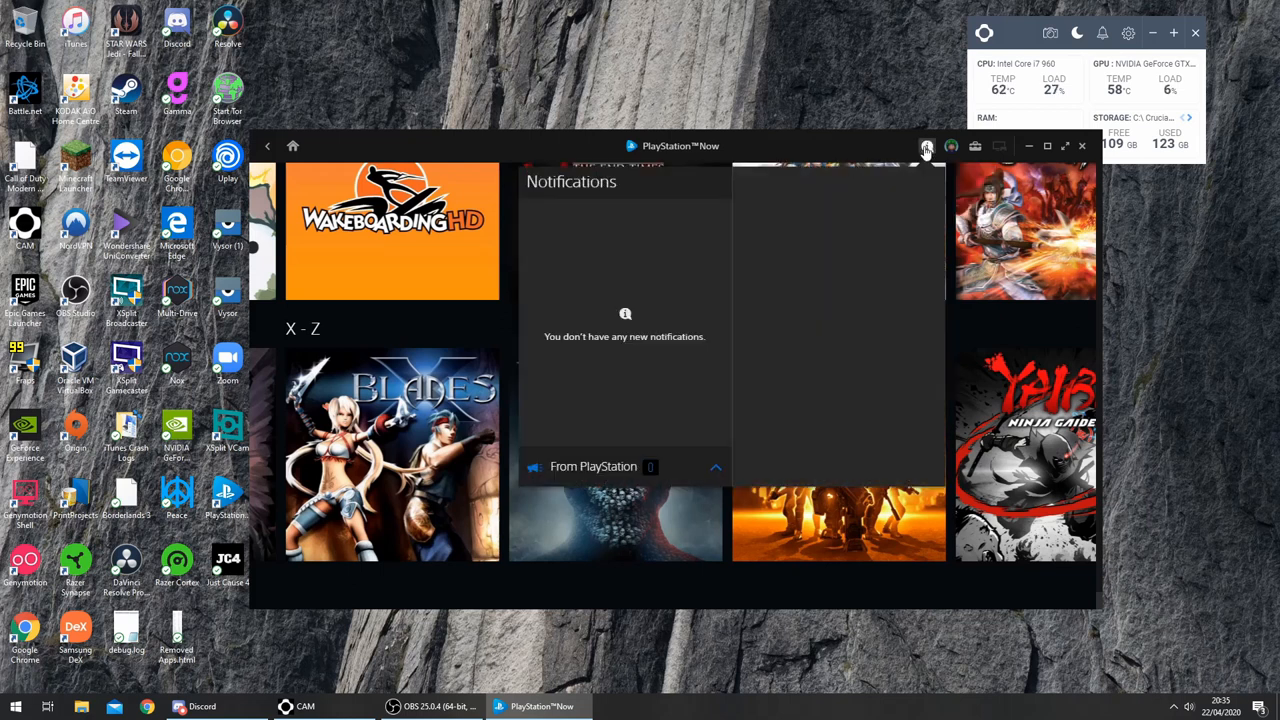
click(927, 149)
click(951, 147)
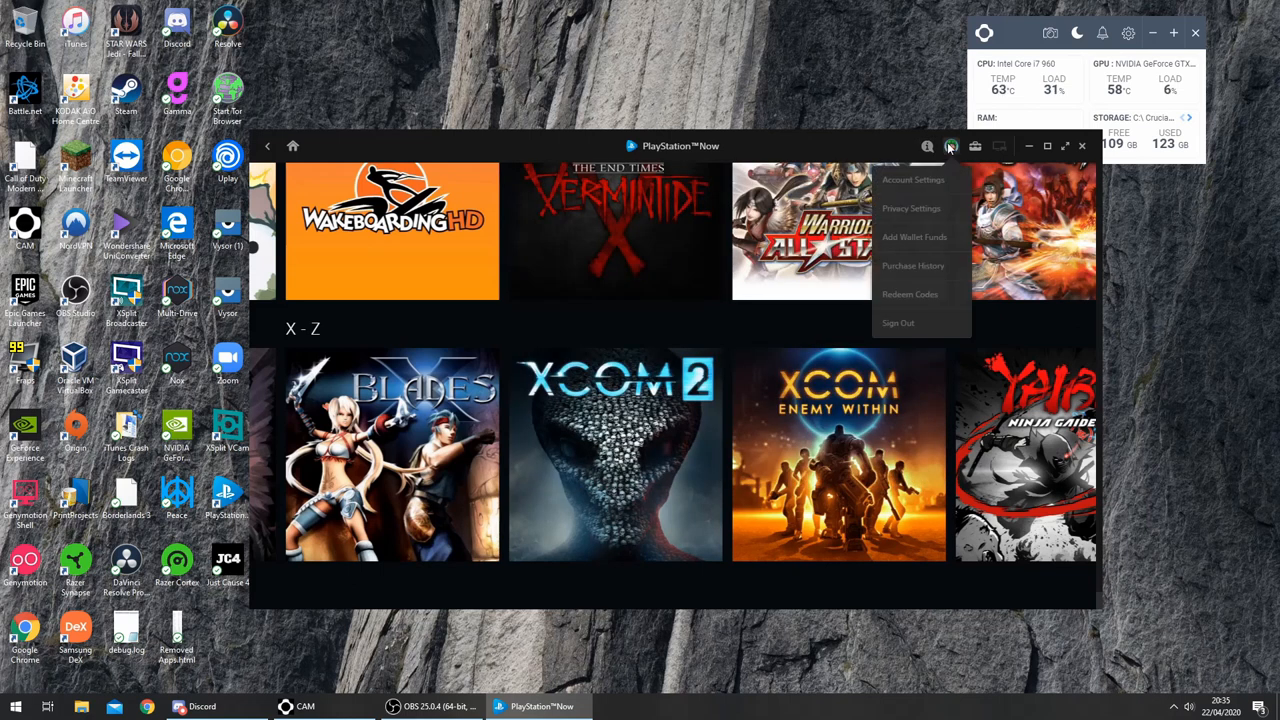
click(951, 147)
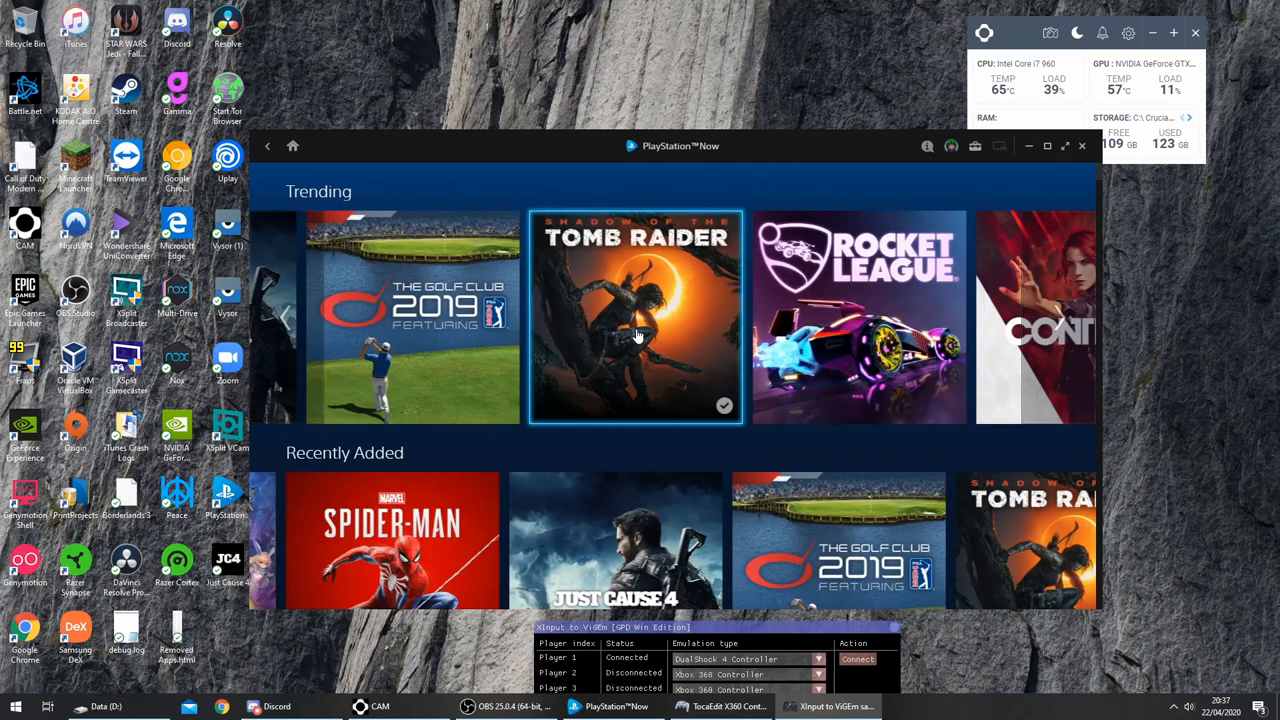
- Launch Shadow of the Tomb Raider to its title screen, quit the stream and return to the Trending home
click(636, 334)
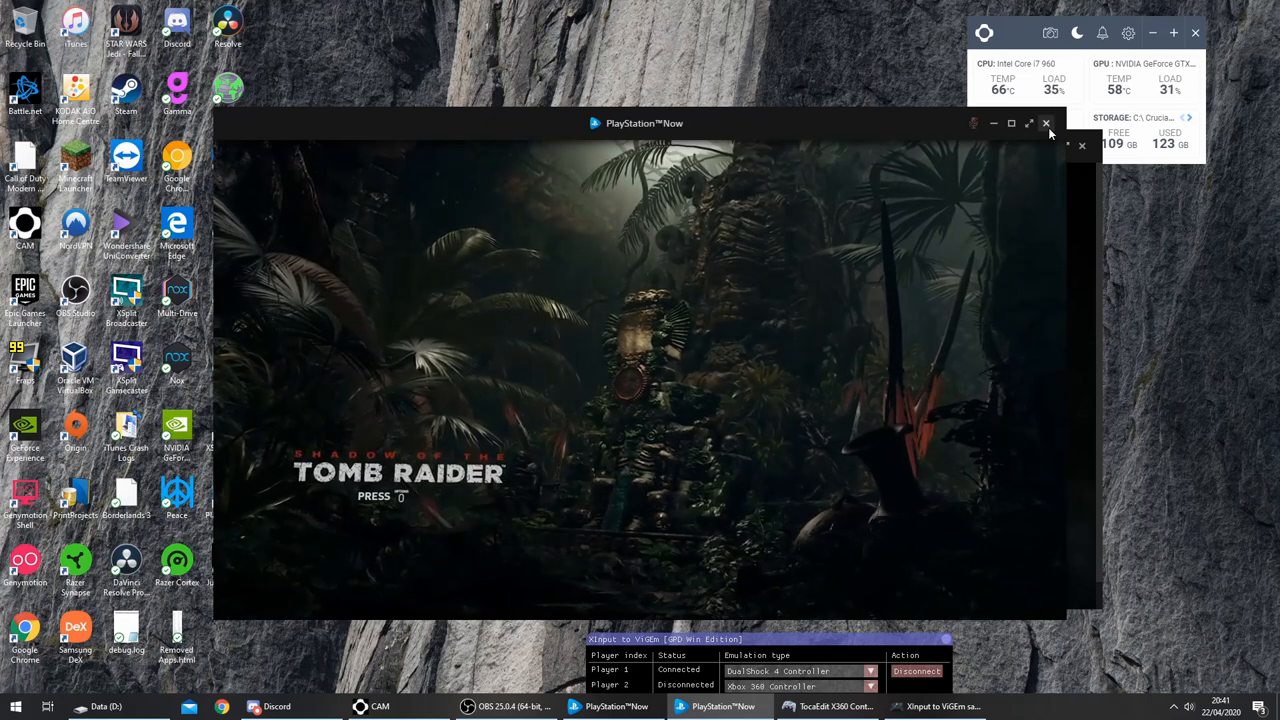
click(1046, 123)
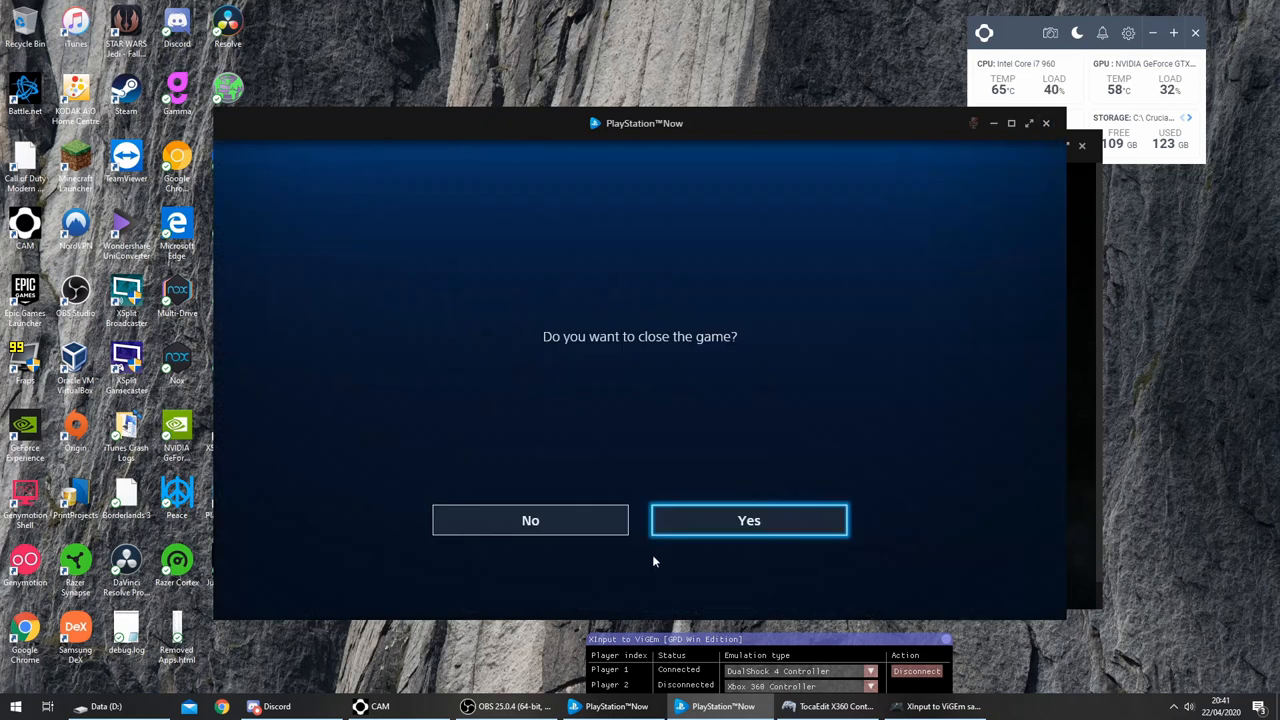
click(749, 520)
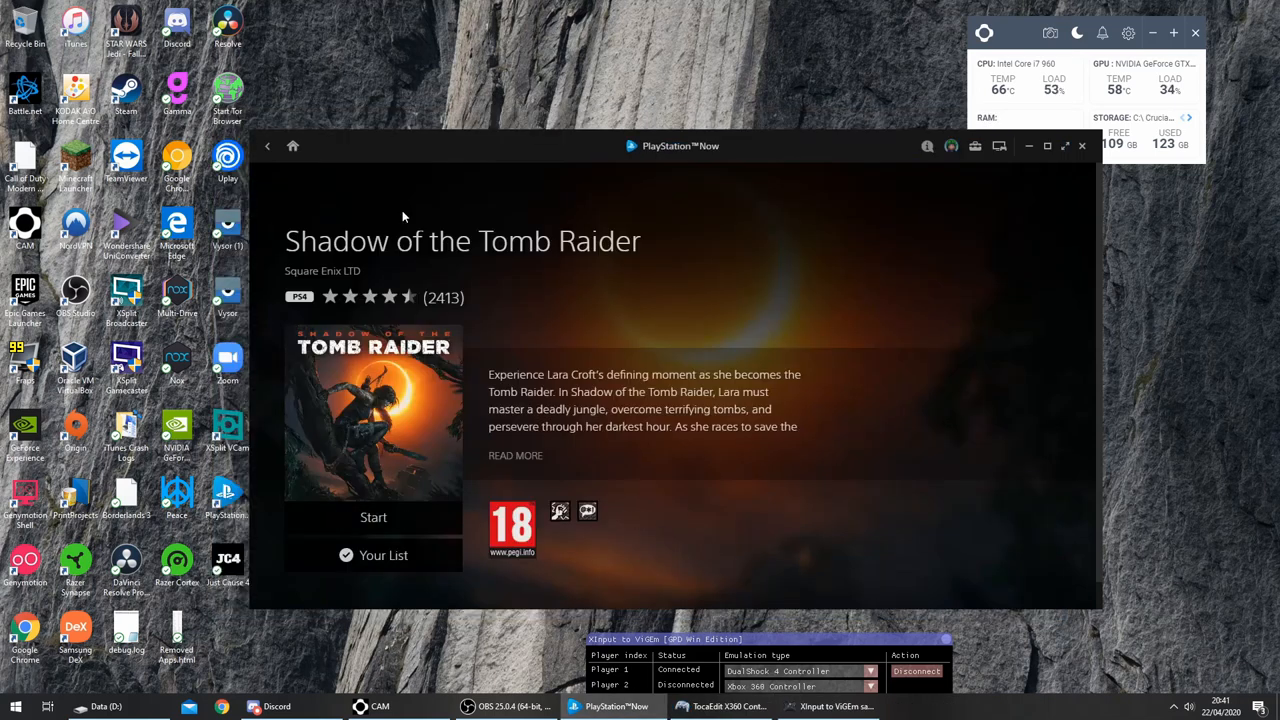
key(Escape)
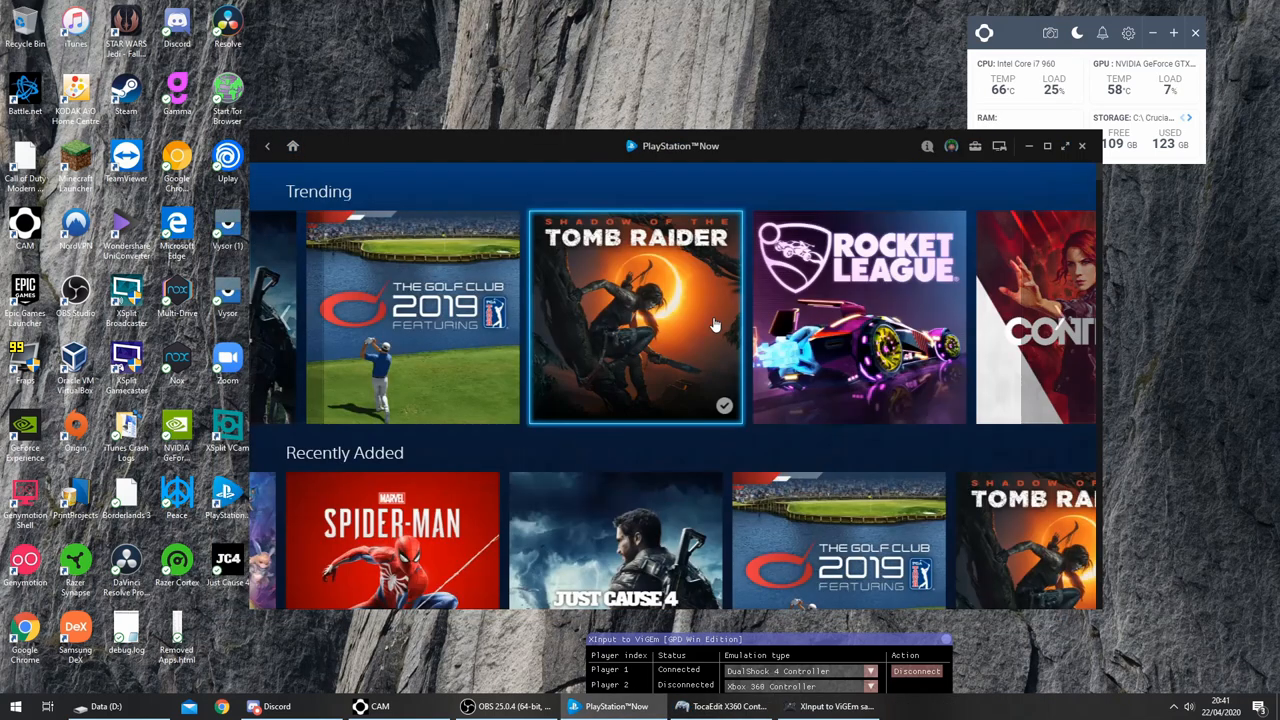